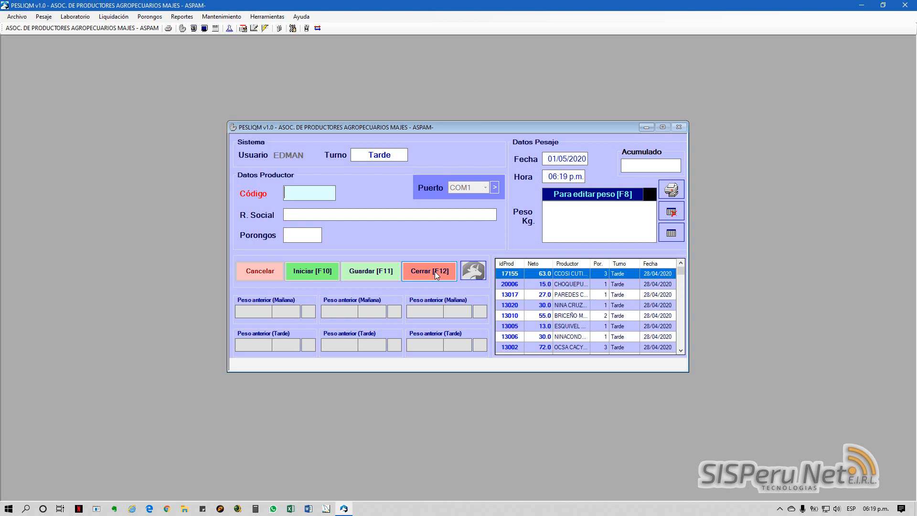
Step: Close the current weighing form, view the single-shift manual weighing form, and close it
click(434, 271)
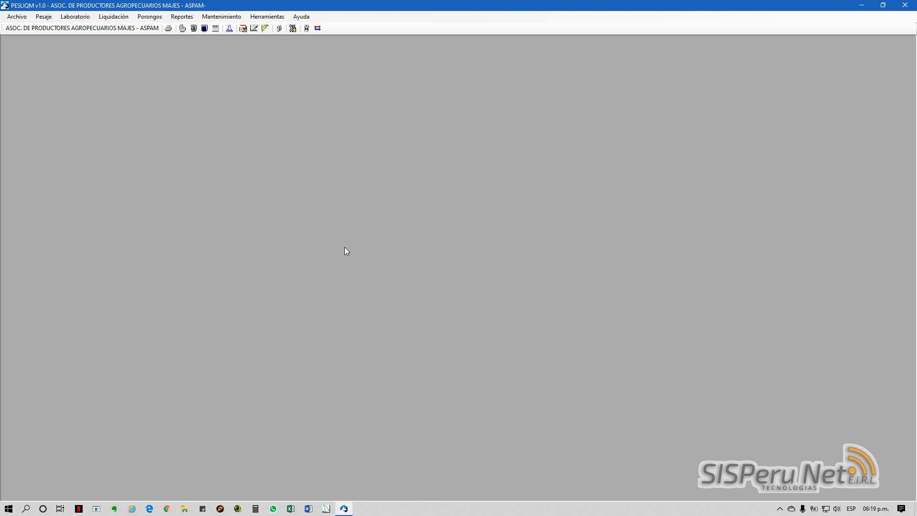
click(43, 16)
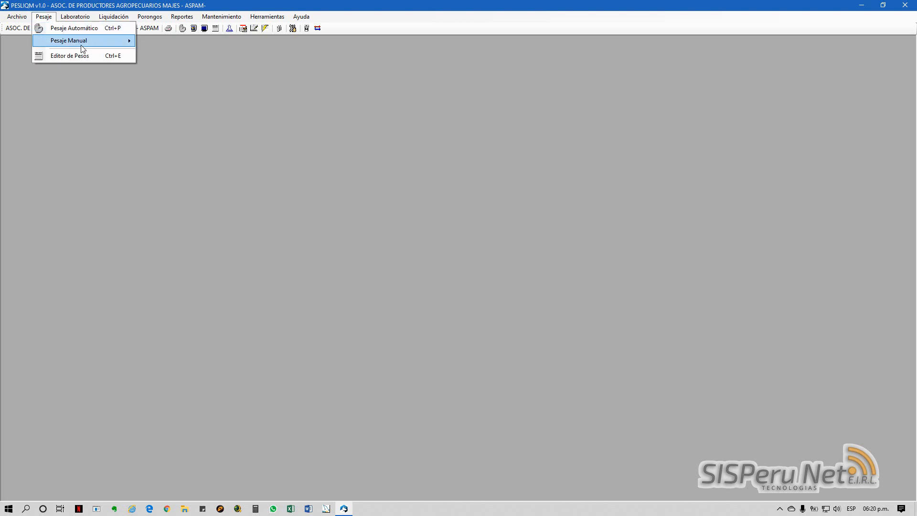
mouse_move(104, 43)
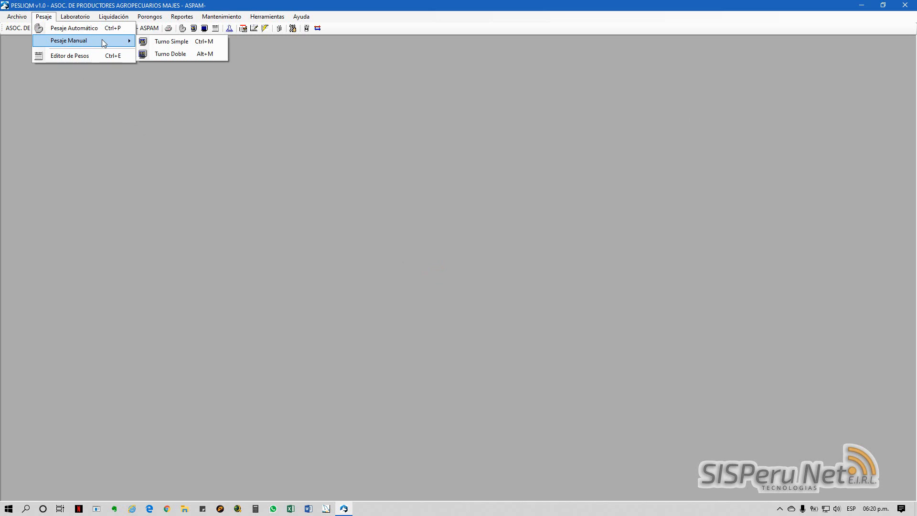
click(188, 43)
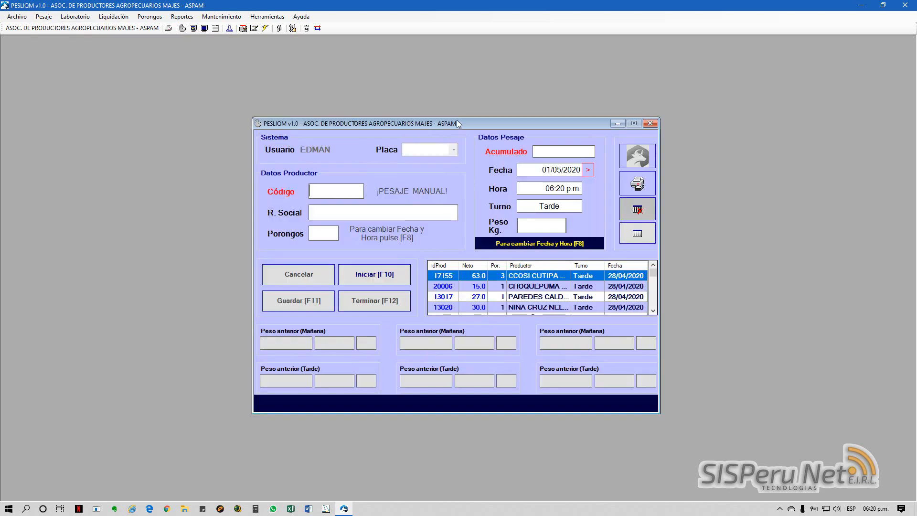
drag(458, 123, 289, 84)
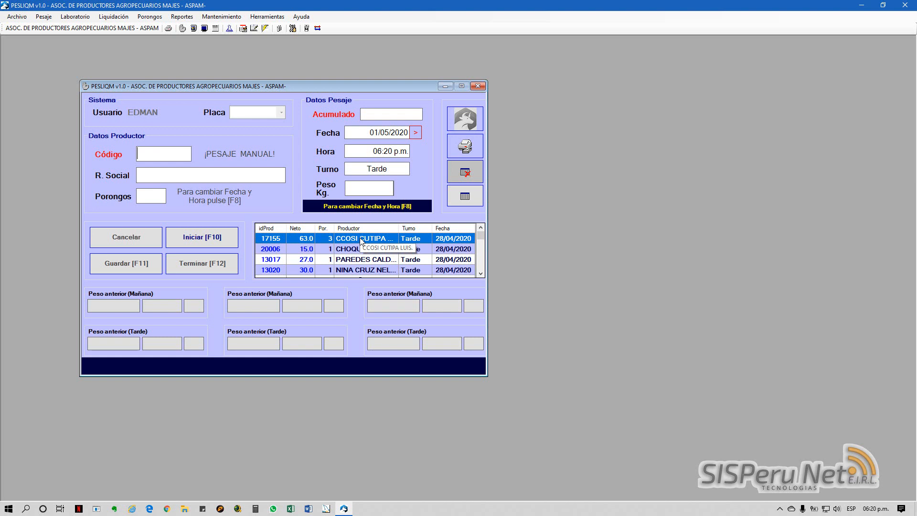
click(478, 86)
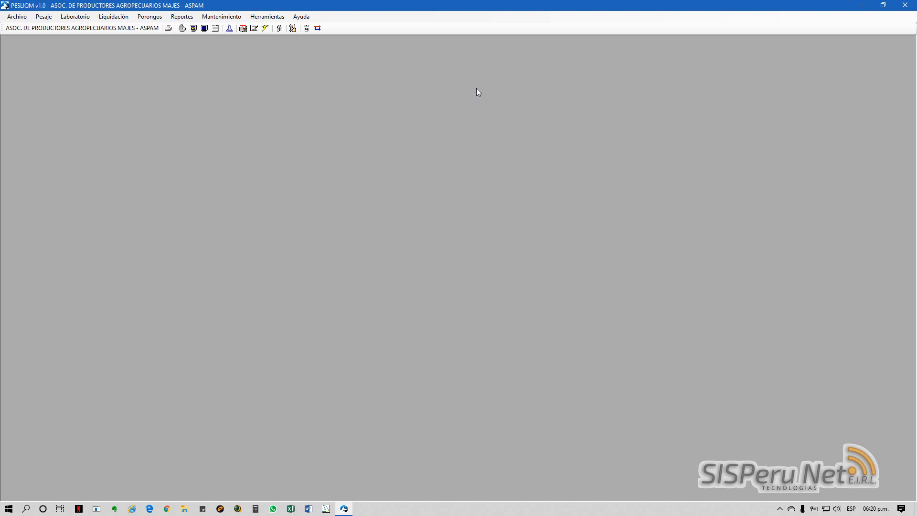
Step: Open the double-shift manual weighing form to view its morning and afternoon fields
click(43, 17)
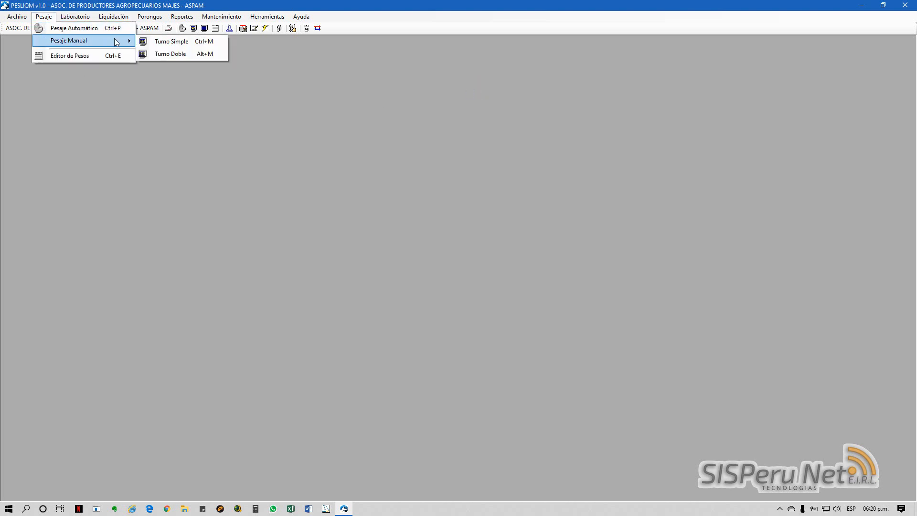
click(168, 50)
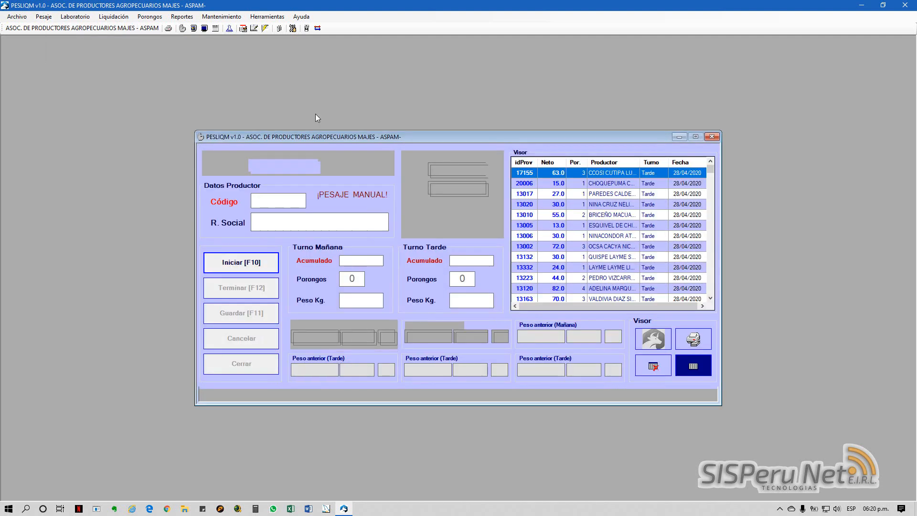
drag(425, 134, 314, 87)
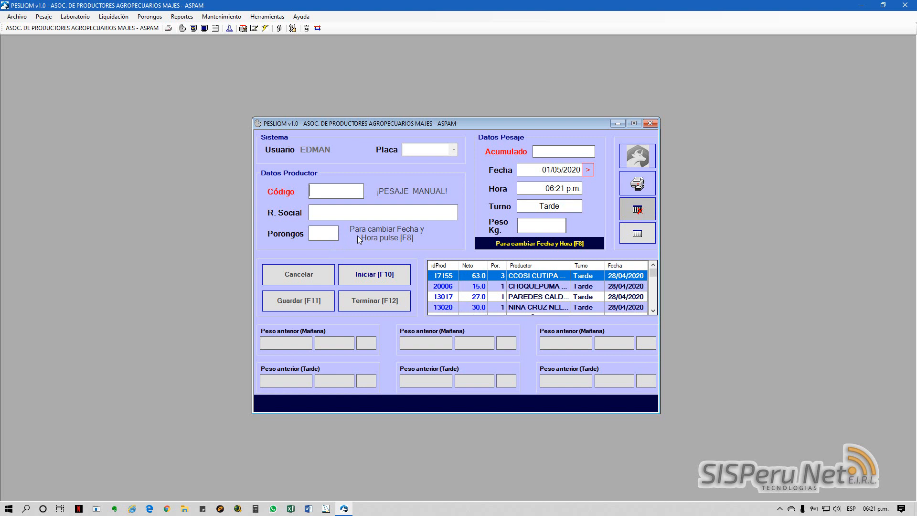
Step: Start a single-shift manual weighing, enter the producer's code, and save it with 2 porongos and a weight of 50 kg
click(379, 279)
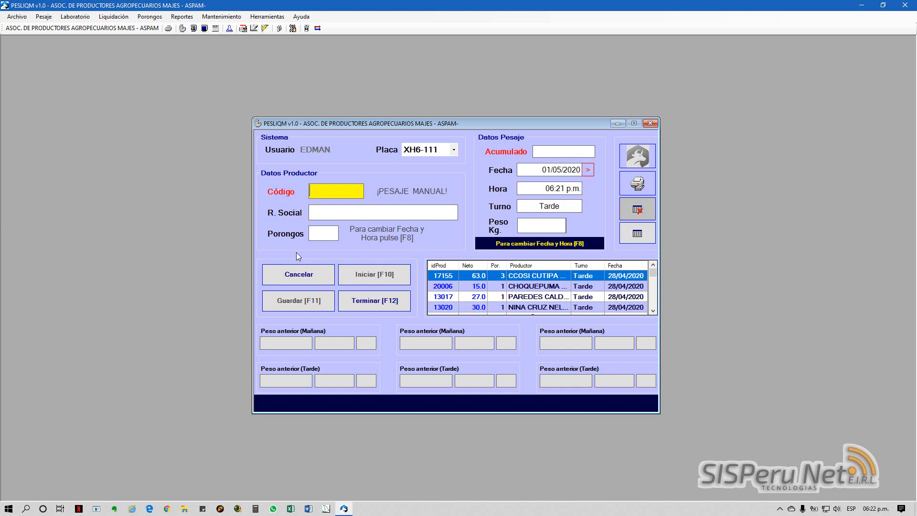
text(13017)
key(Return)
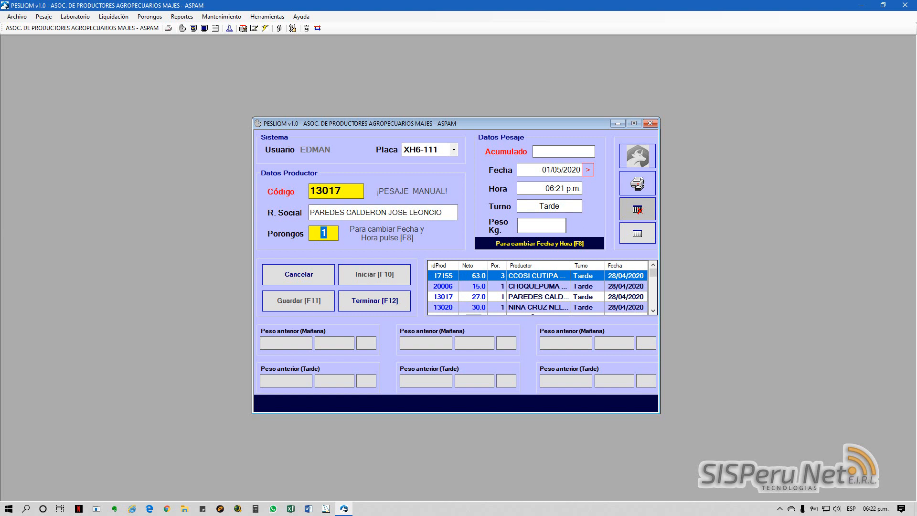
text(2)
key(Return)
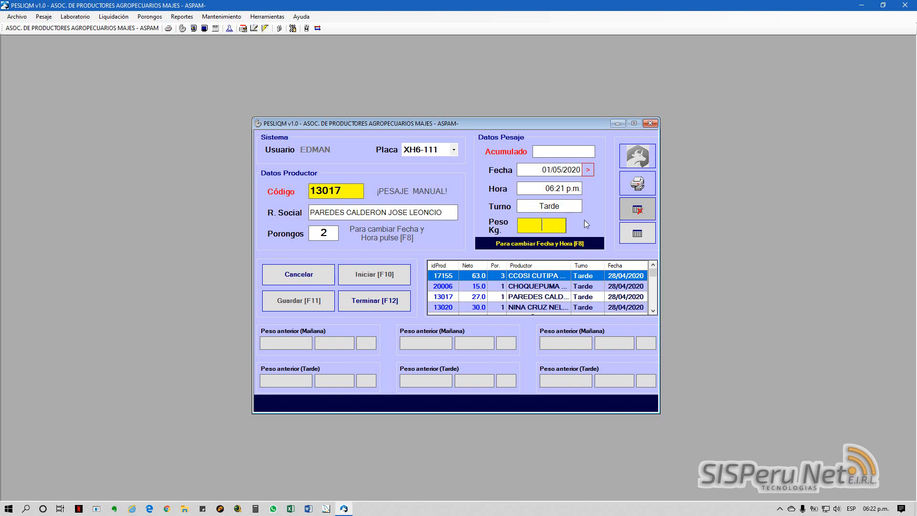
text(50)
key(Return)
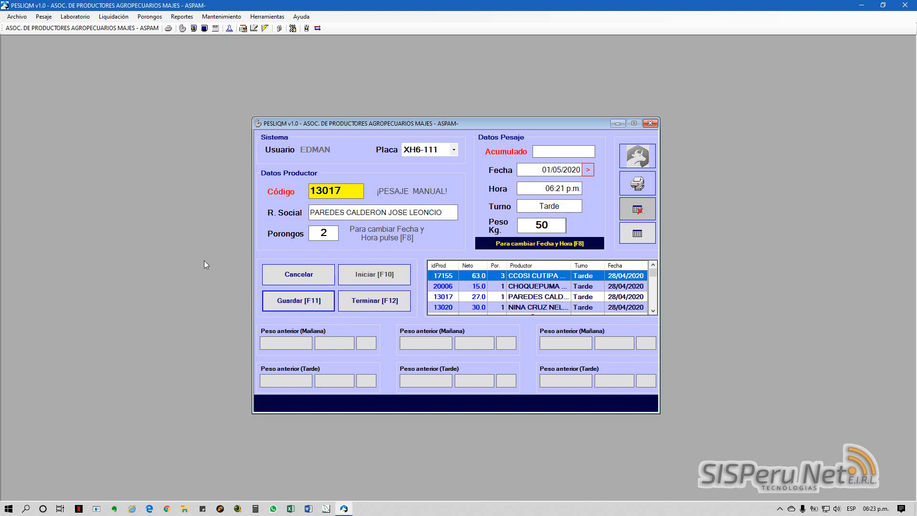
key(F11)
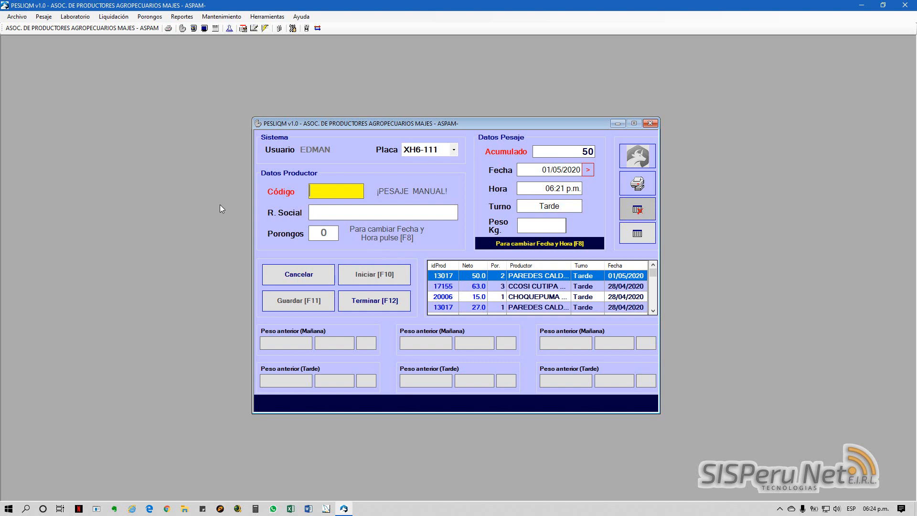
Step: Save another weighing for the same producer, accepting accumulation, with 1 porongo and a weight of 25 kg
text(13017)
key(Return)
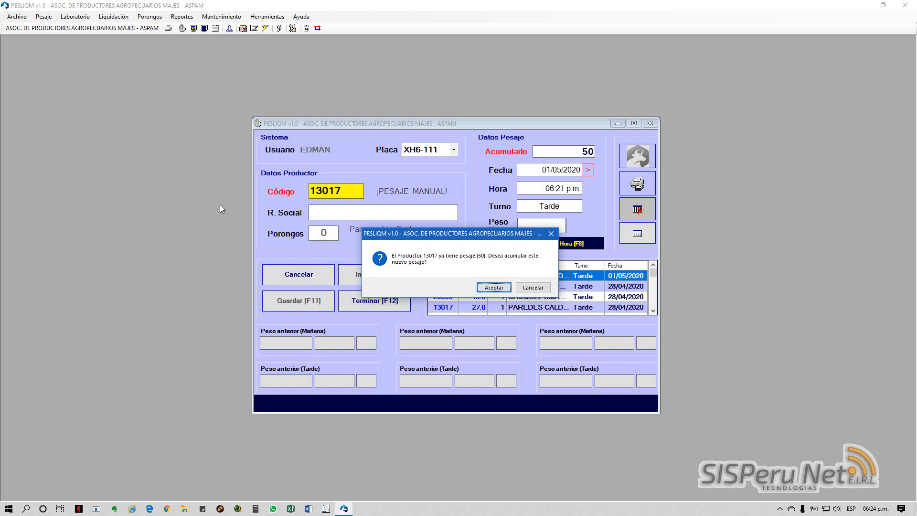
key(Return)
text(1)
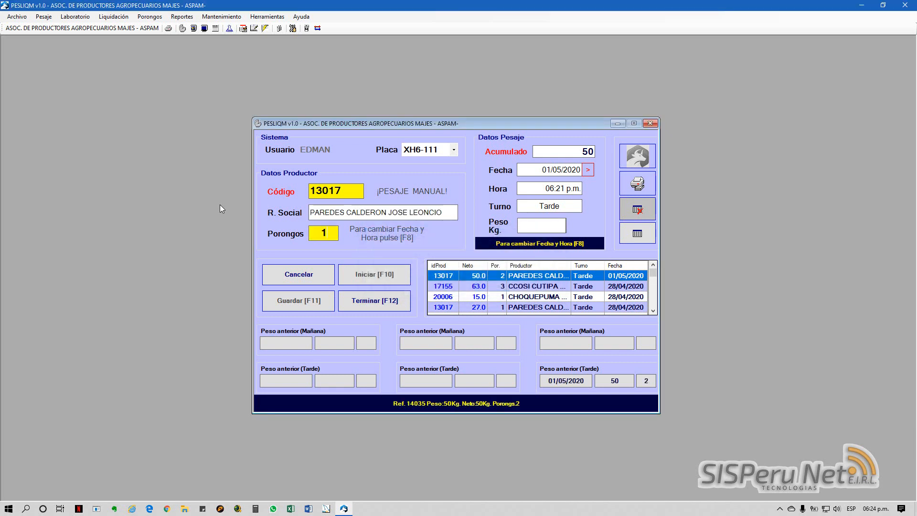
key(Return)
text(25)
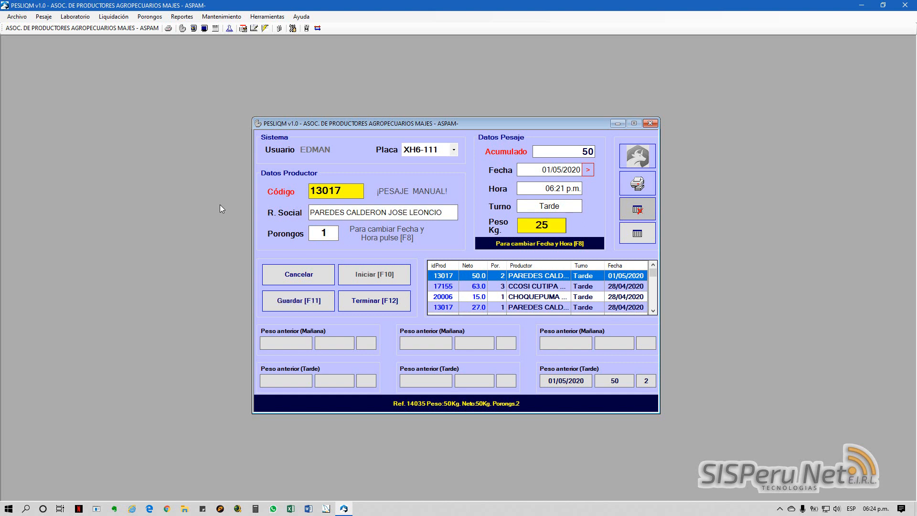
key(Return)
key(Return)
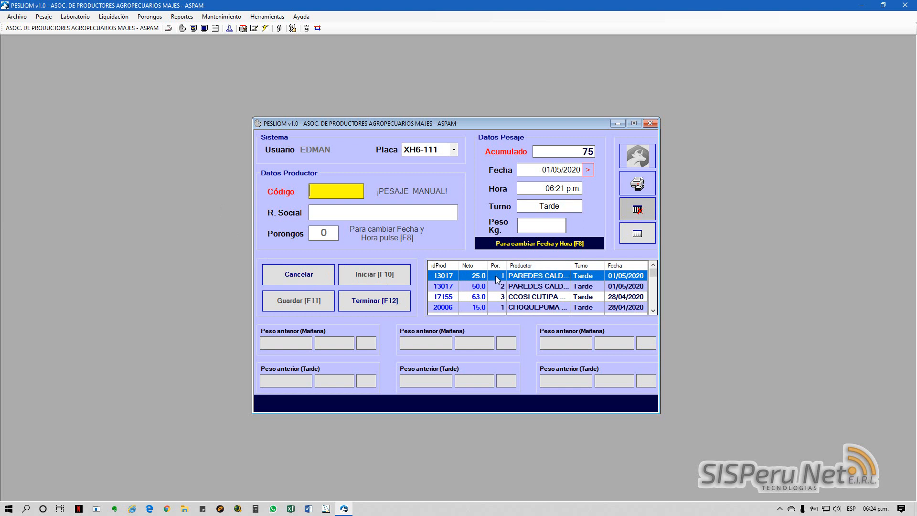
Step: Review the producer's two 01/05/2020 weighings in the list, and toggle the weights viewer off and on
click(441, 287)
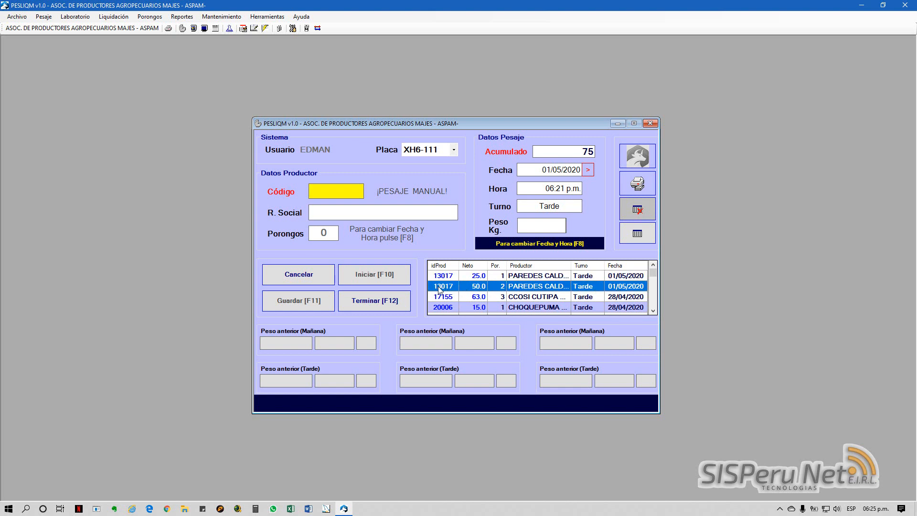
click(494, 276)
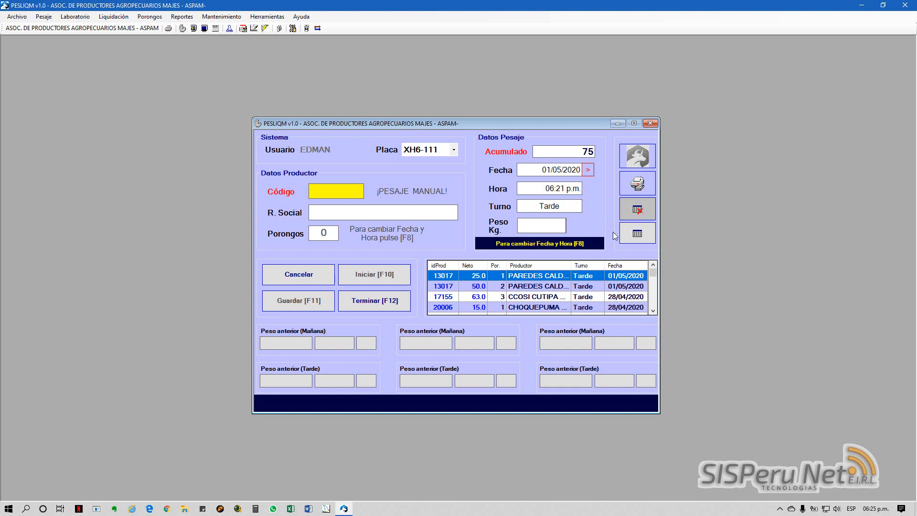
click(638, 233)
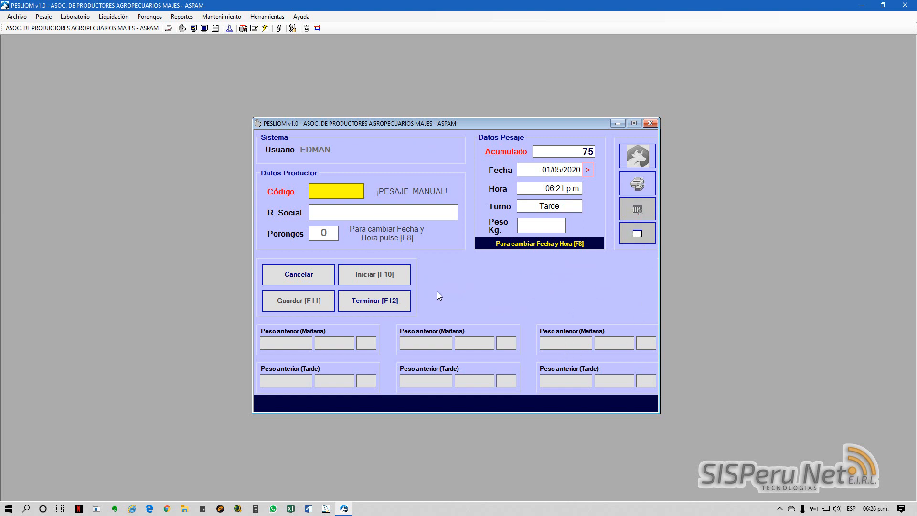
click(629, 239)
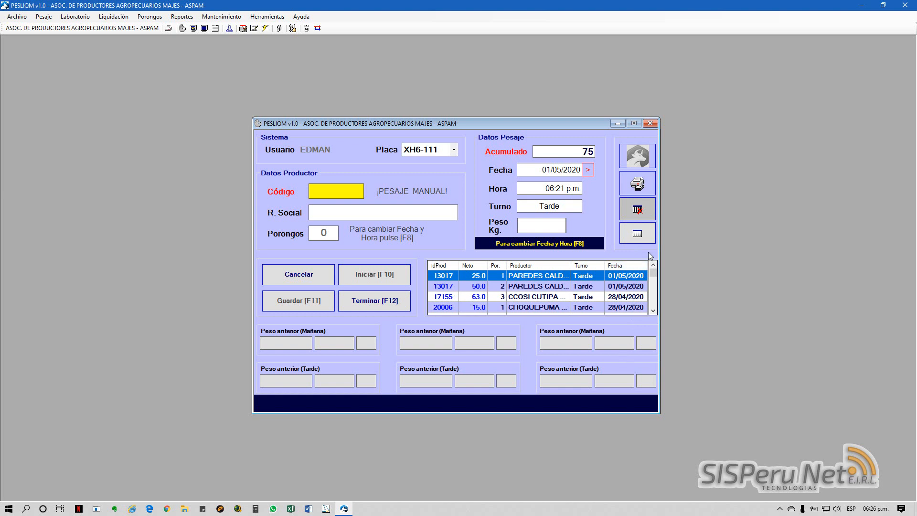
click(638, 234)
click(638, 235)
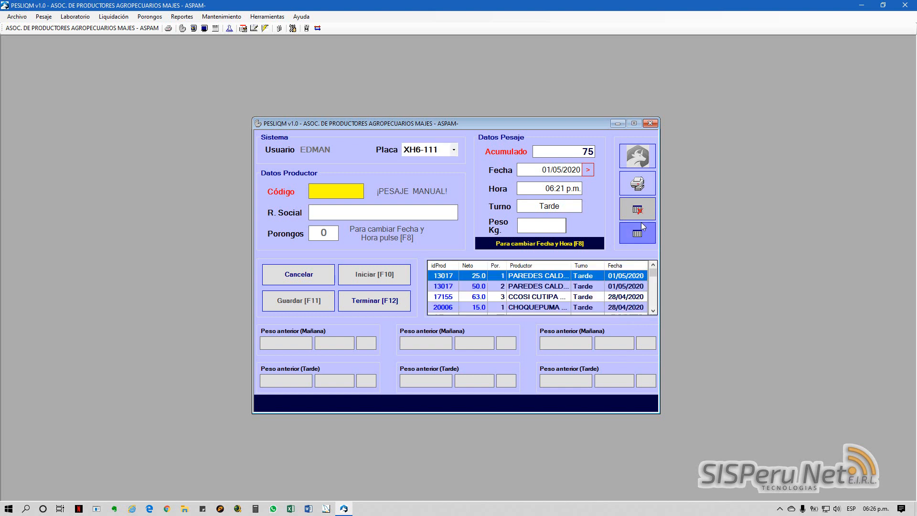
Step: Request deletion of the weights viewer's data, decline the confirmation, and look through the listed weighings
click(642, 210)
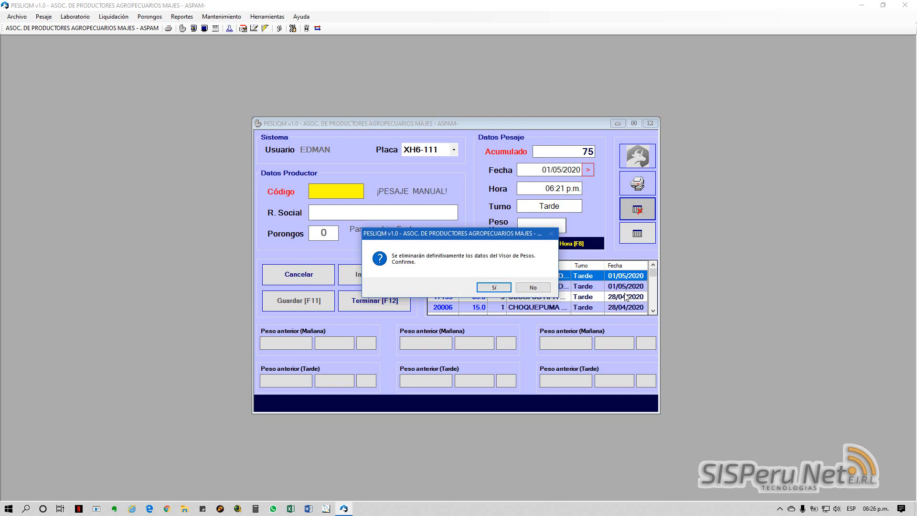
click(544, 287)
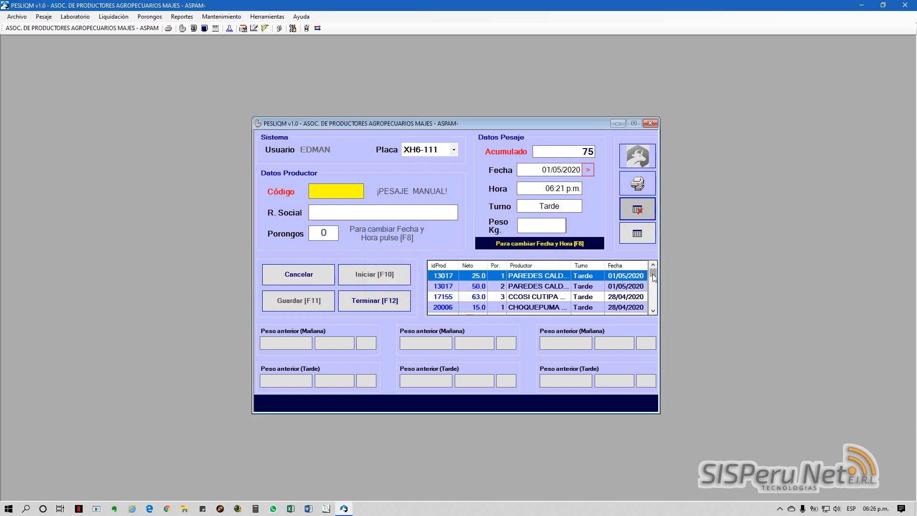
drag(654, 275, 654, 287)
drag(653, 308, 653, 271)
Step: Preview the Proceso de Pesaje report, check its last page, and return to the weighing form
click(635, 186)
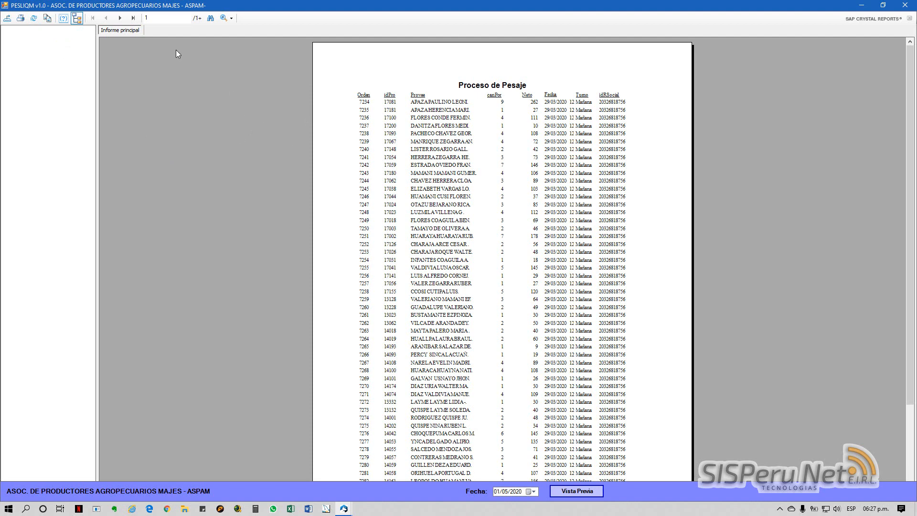
click(135, 19)
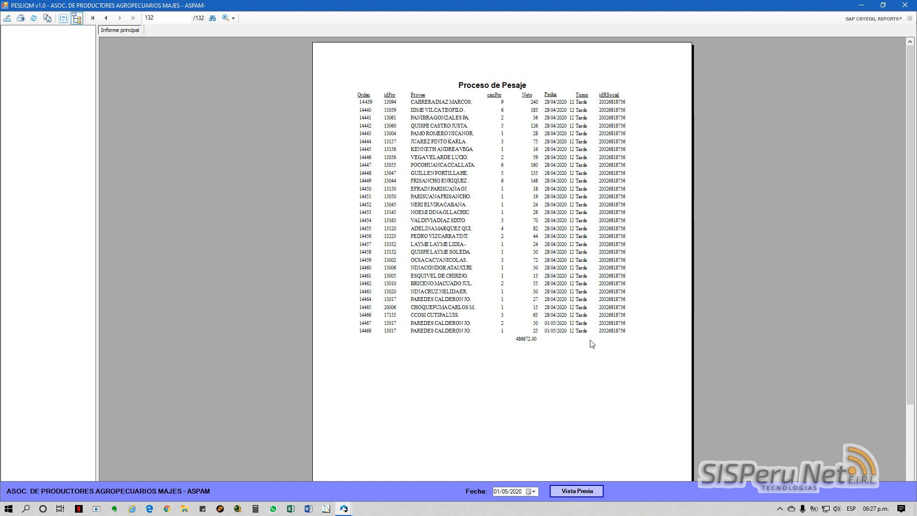
click(902, 5)
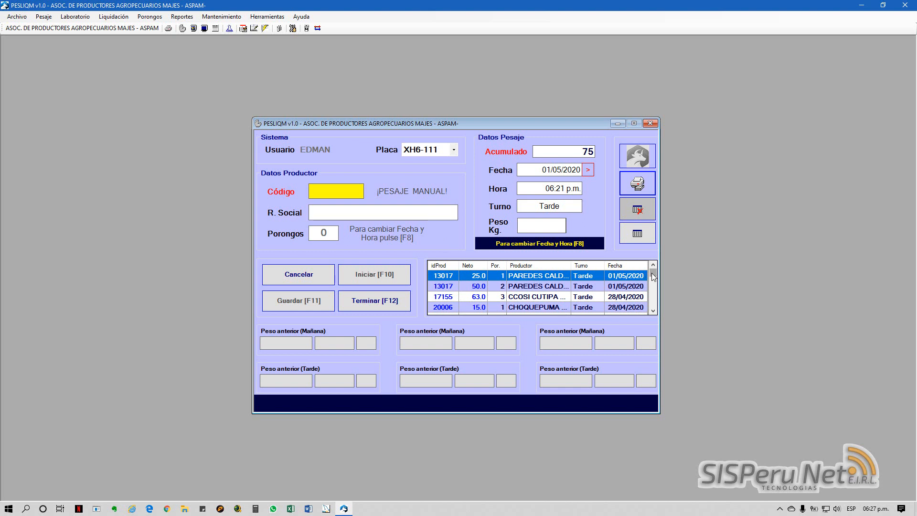
mouse_move(653, 277)
mouse_down()
mouse_move(654, 285)
mouse_move(653, 277)
mouse_up()
Step: Set the manual weighing's date to 30/04/2020 and its time to 06:30 p.m
click(587, 170)
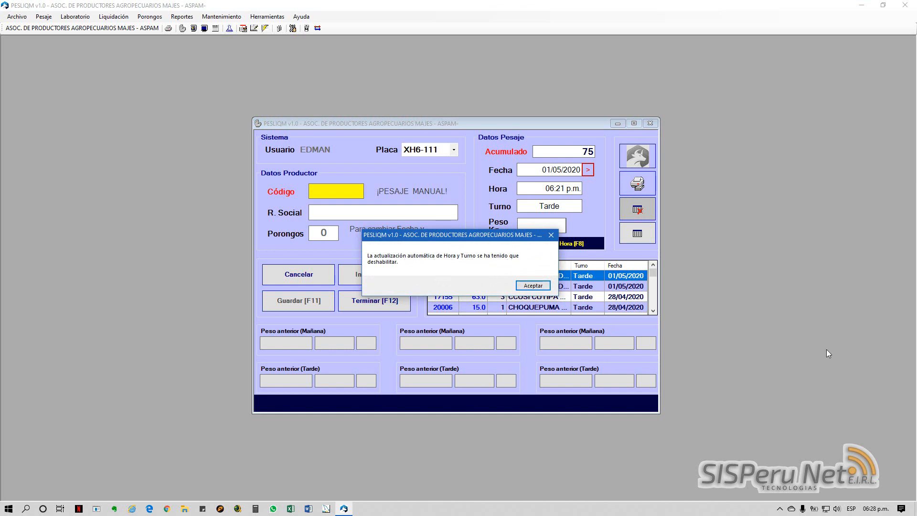
click(530, 286)
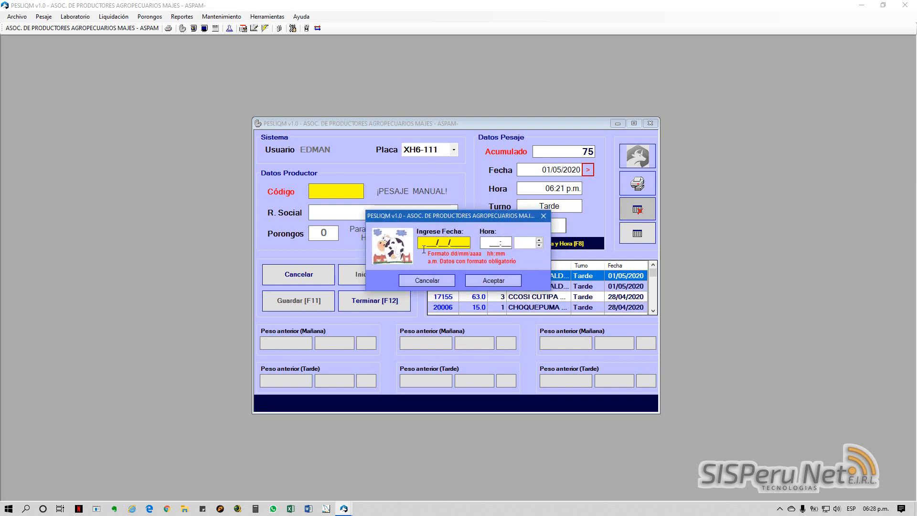
text(30/04/2020)
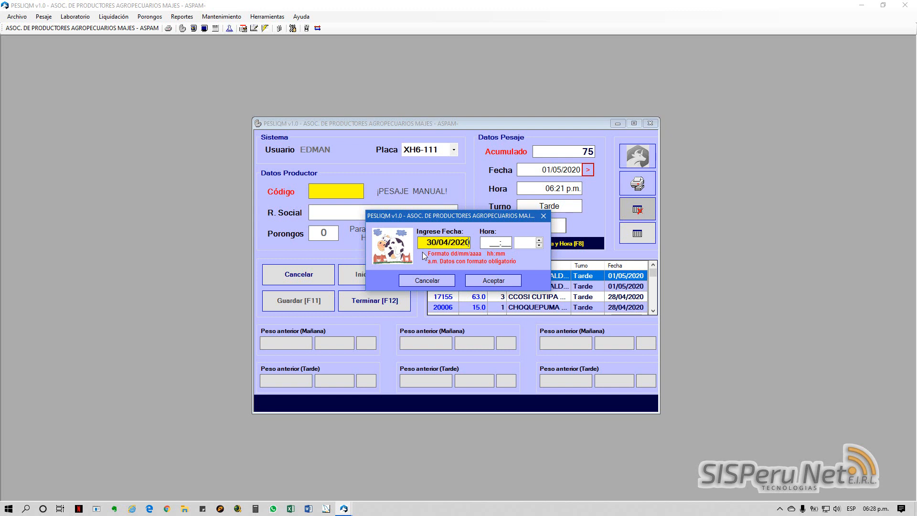
key(Return)
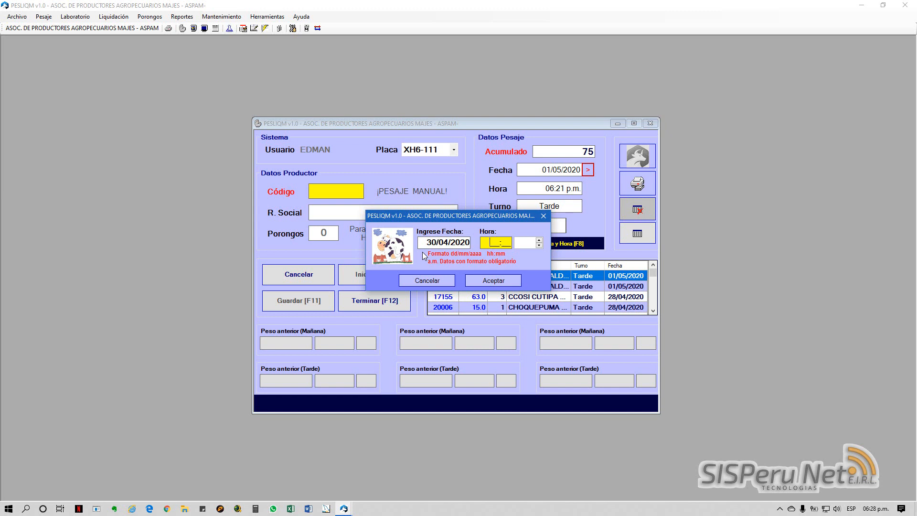
text(0630)
key(Return)
key(Down)
key(Down)
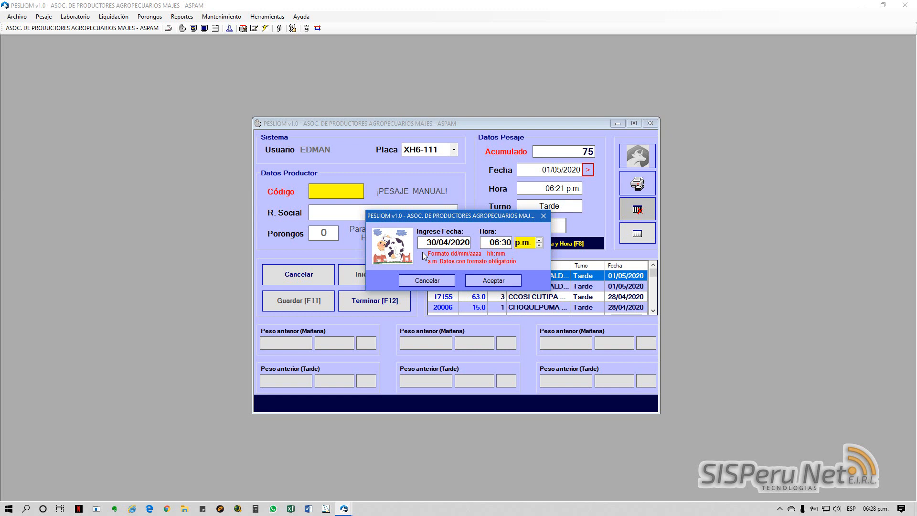
key(Return)
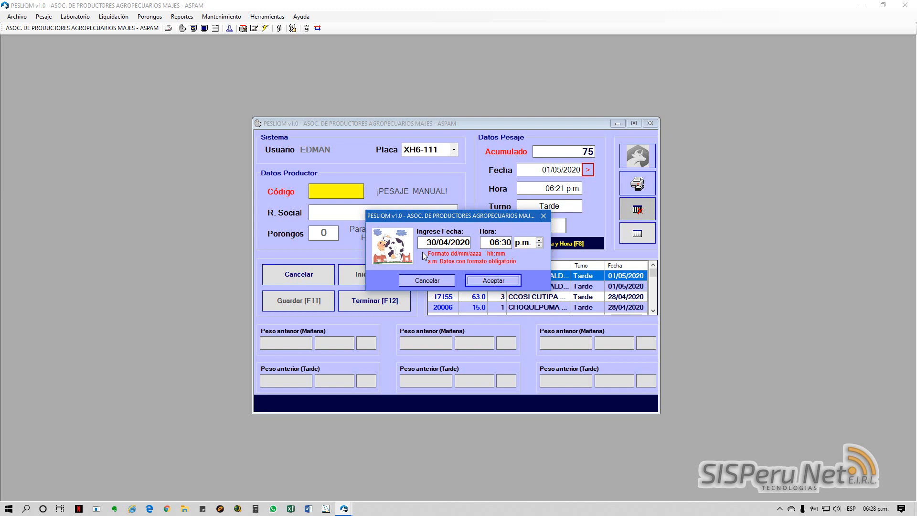
key(Return)
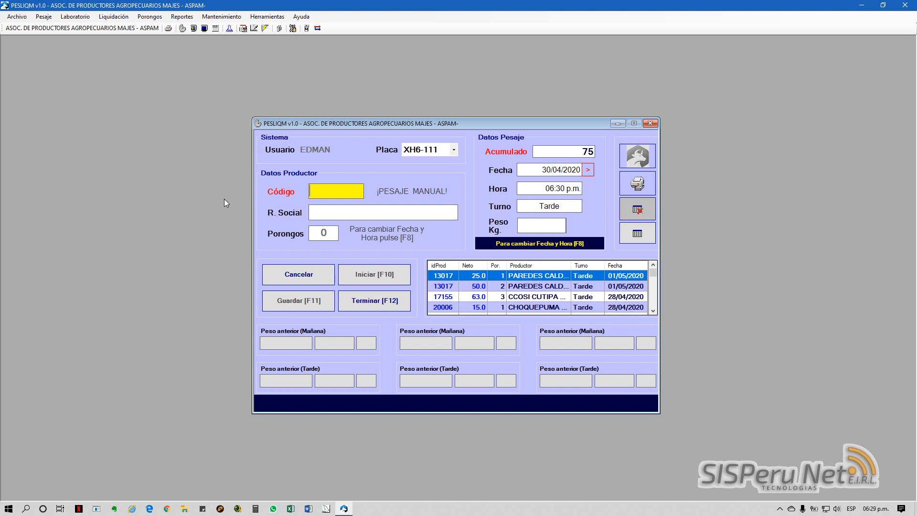
Step: Record a manual afternoon weighing by entering the other producer's code, 1 porongo and a weight of 16 kg
text(20006)
key(Return)
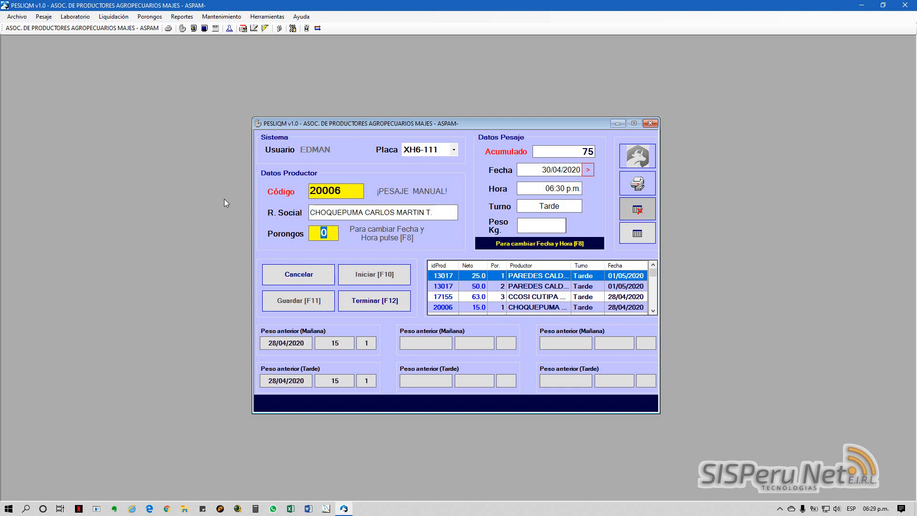
text(1)
key(Return)
key(Return)
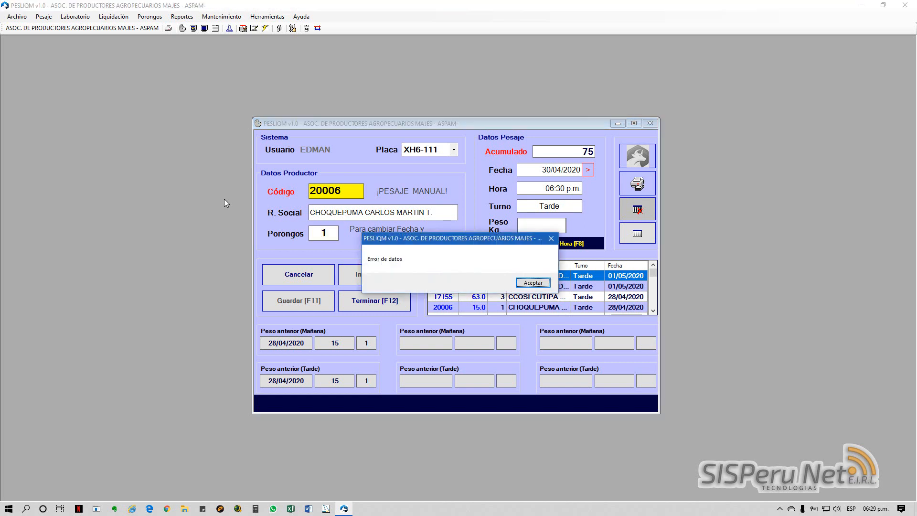
key(Return)
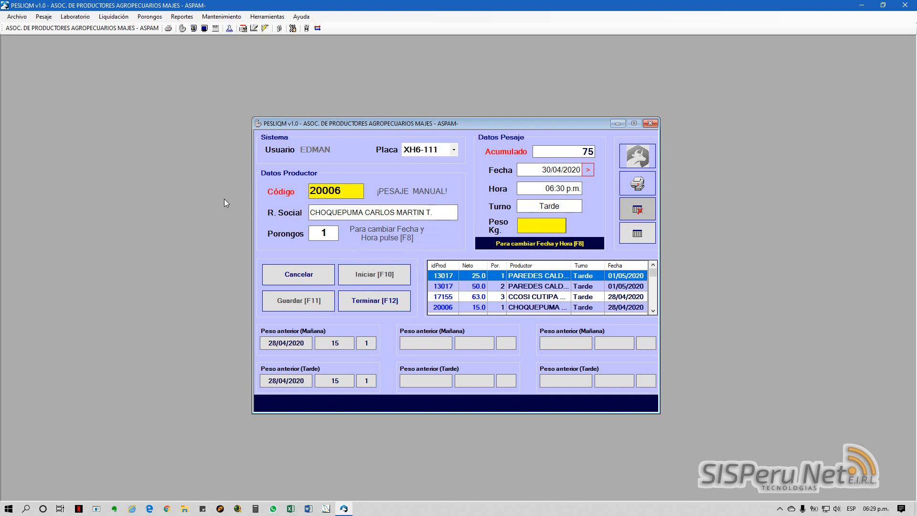
text(16)
key(Return)
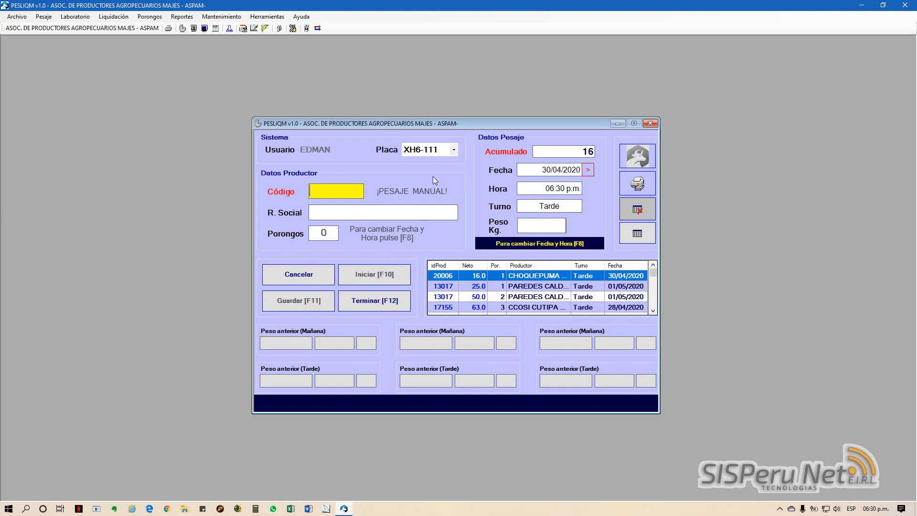
Step: Check which vehicle plates are available for the weighing, keeping the current selection
click(454, 151)
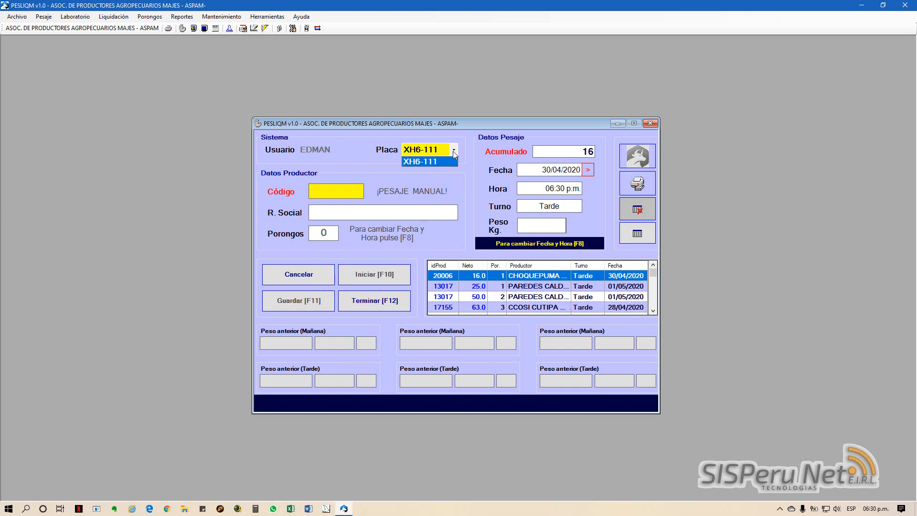
click(453, 151)
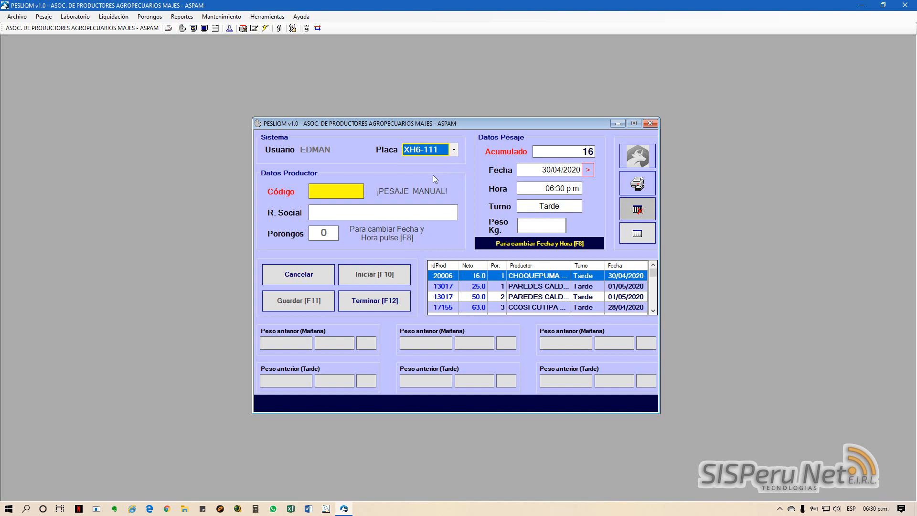
click(454, 153)
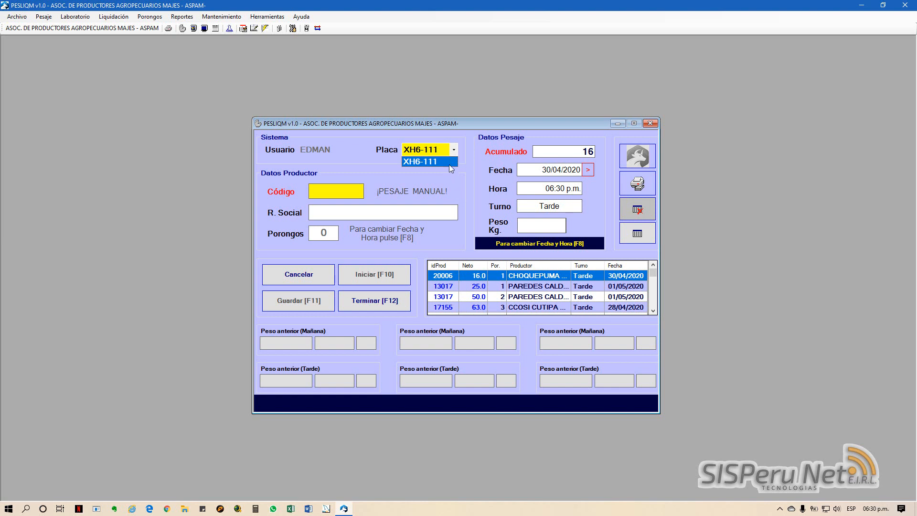
click(467, 153)
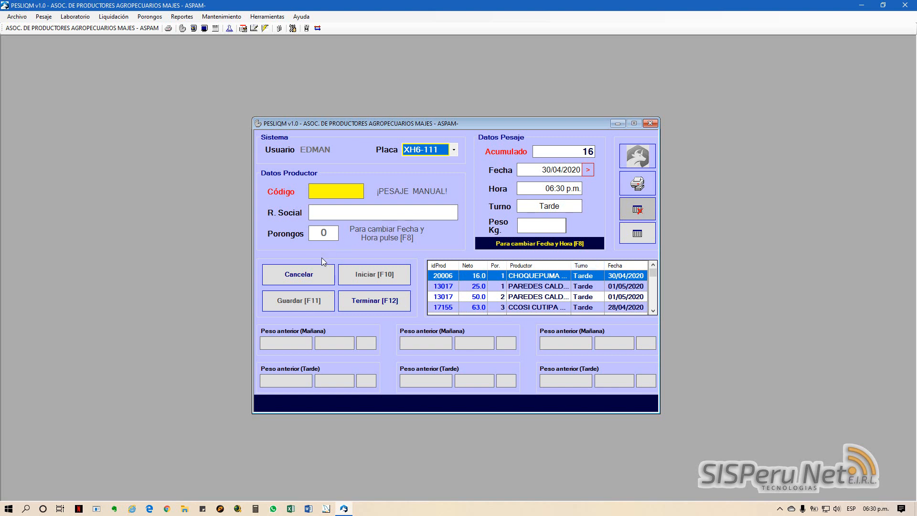
Step: Finish the current manual weighing session and start a new Turno Doble manual weighing
click(382, 300)
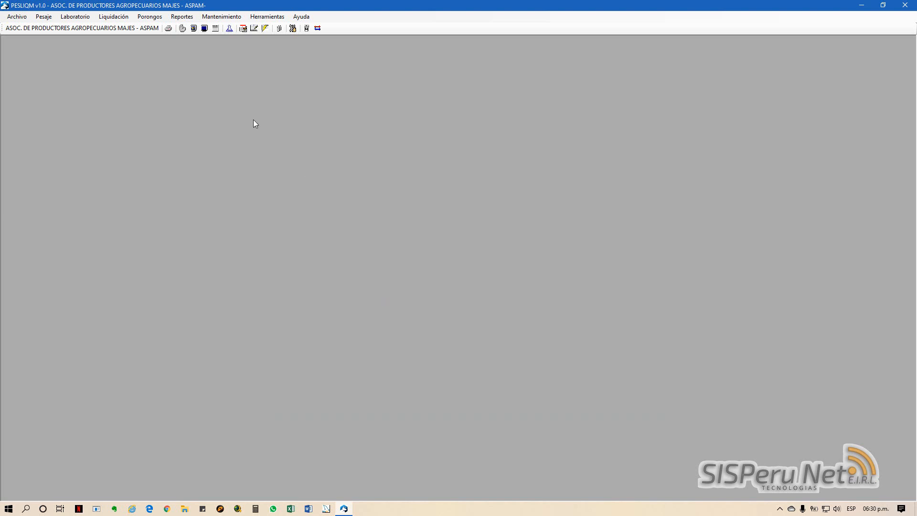
click(44, 17)
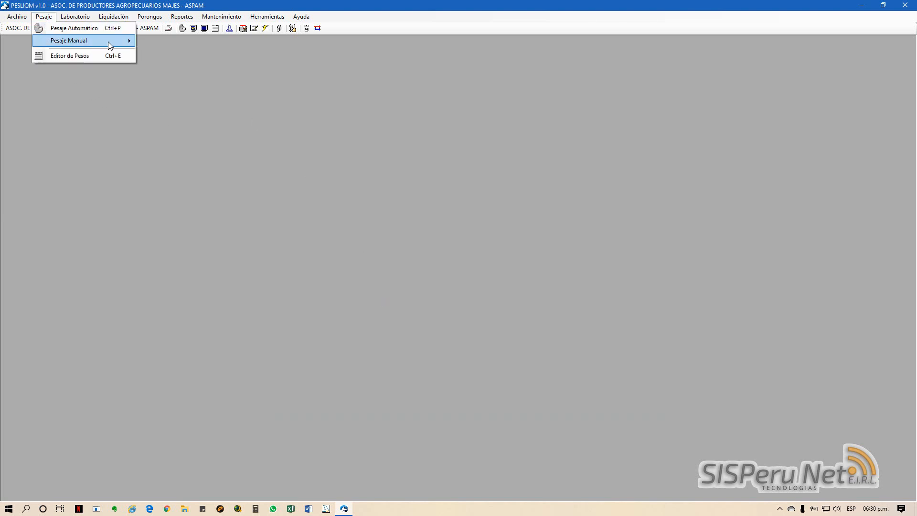
mouse_move(110, 44)
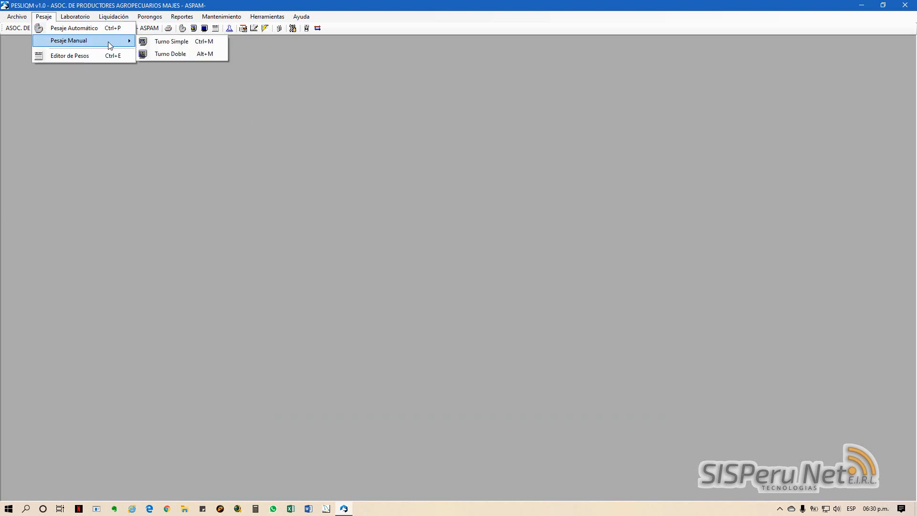
click(176, 54)
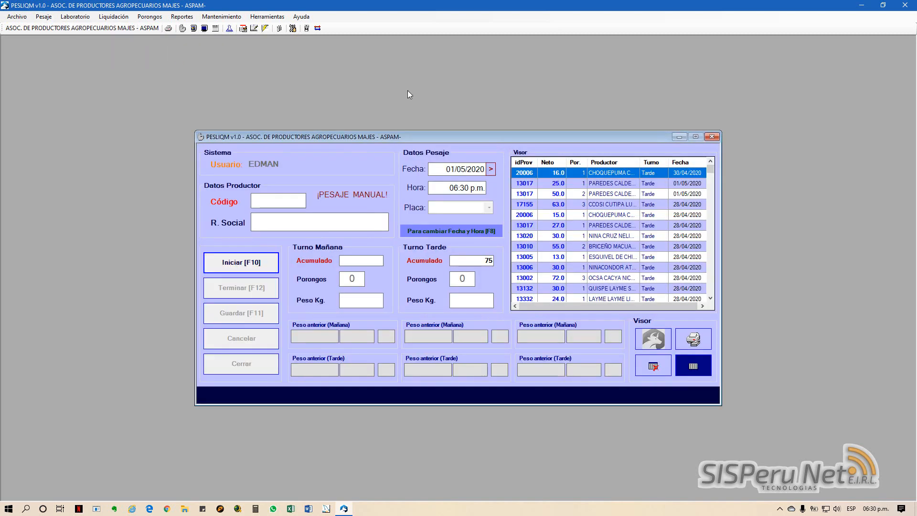
click(244, 264)
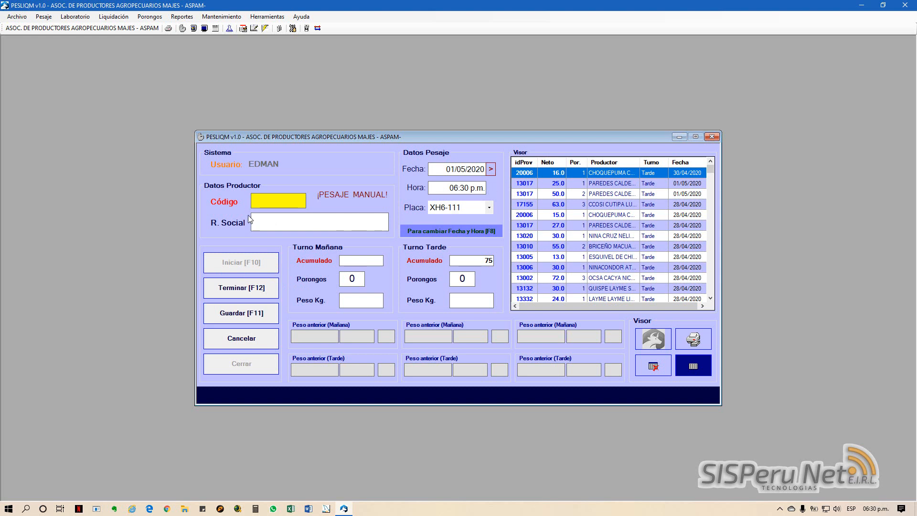
Step: Enter the producer's code and fill in the morning shift with 2 porongos and 56 kg
click(272, 200)
text(13020)
key(Return)
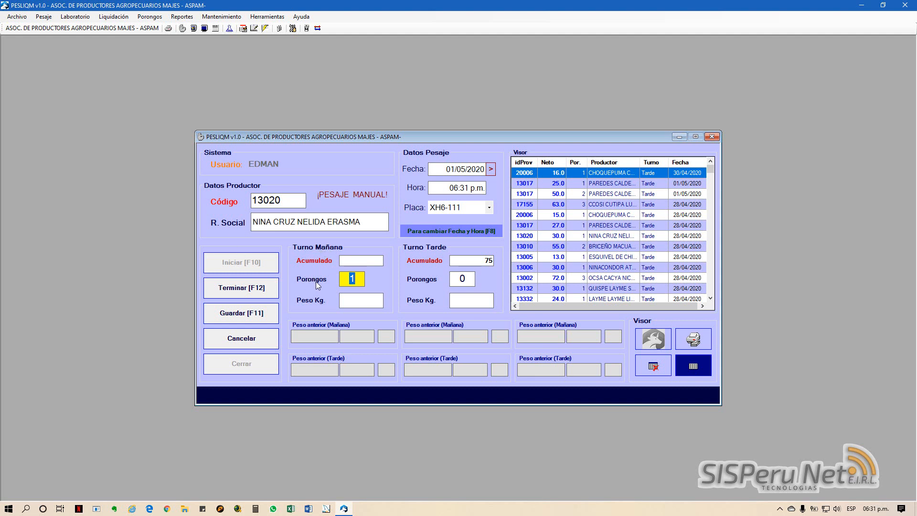
text(2)
key(Return)
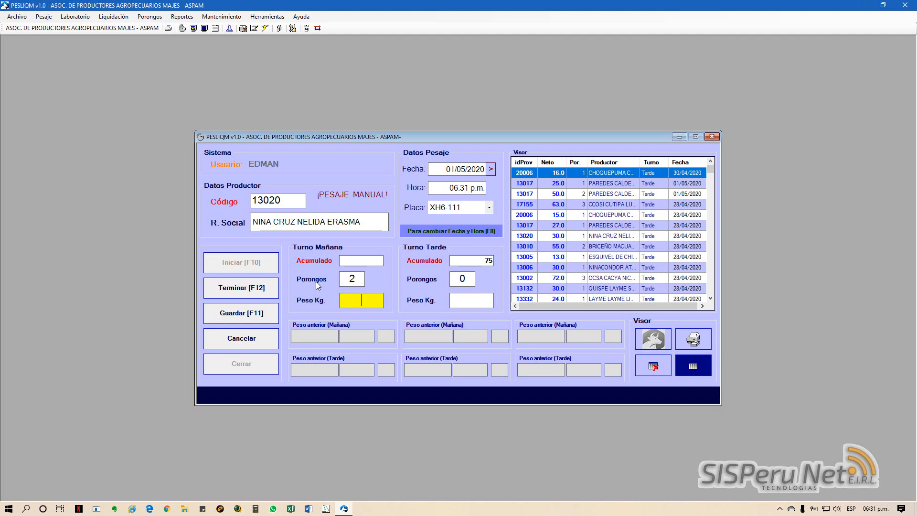
text(56)
key(Return)
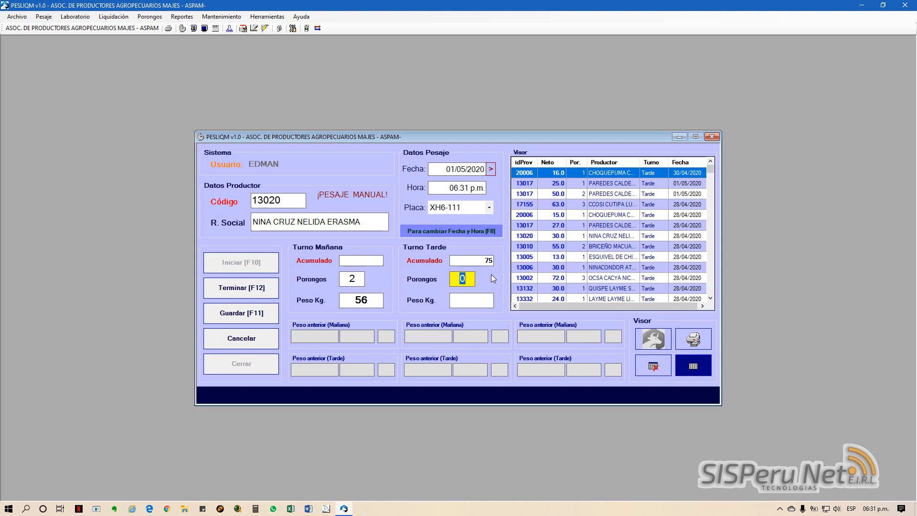
Step: Fill in the afternoon shift with 2 porongos and 60 kg, and save the double-shift weighing
text(2)
key(Return)
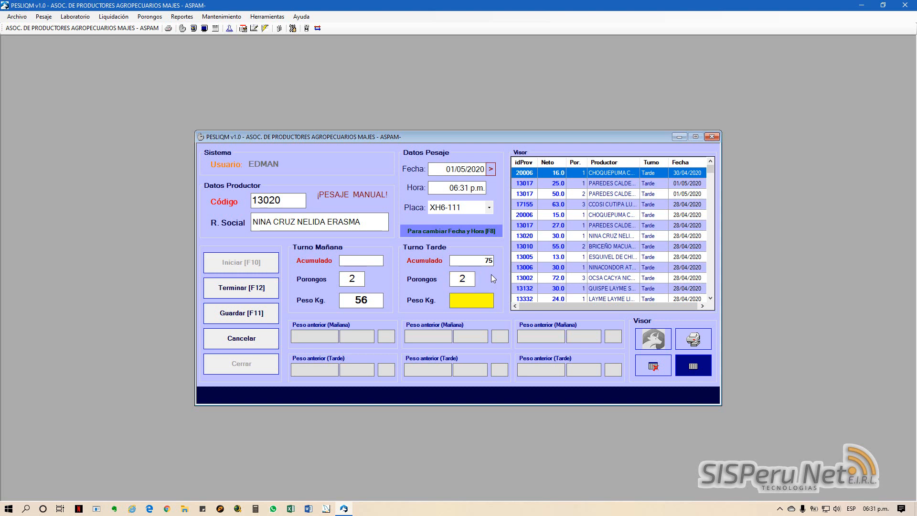
text(60)
key(Return)
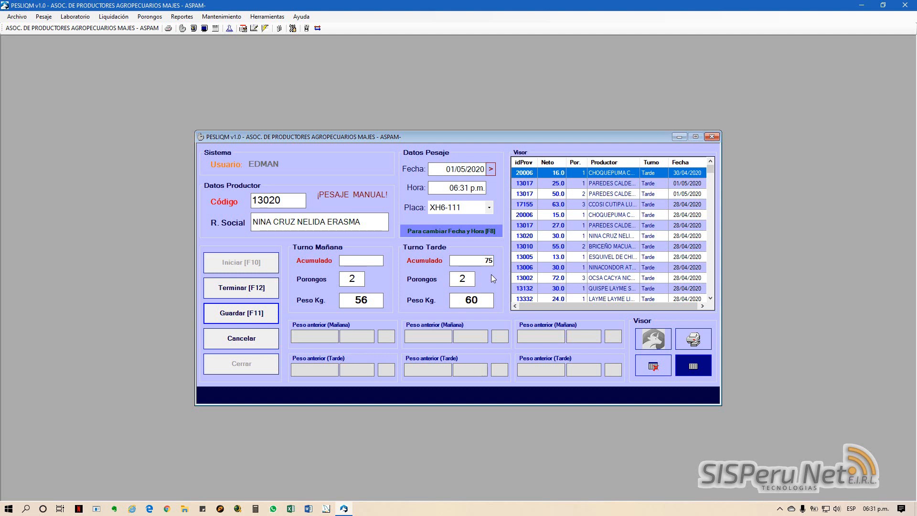
key(Return)
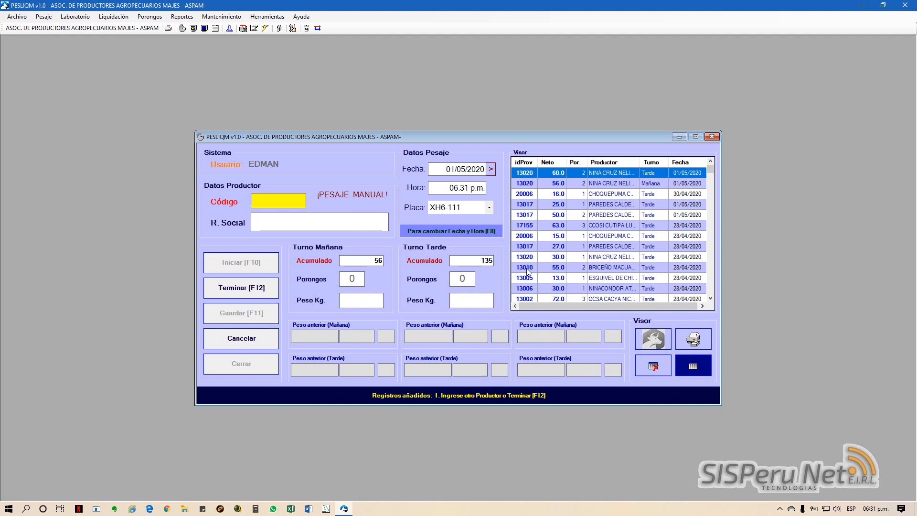